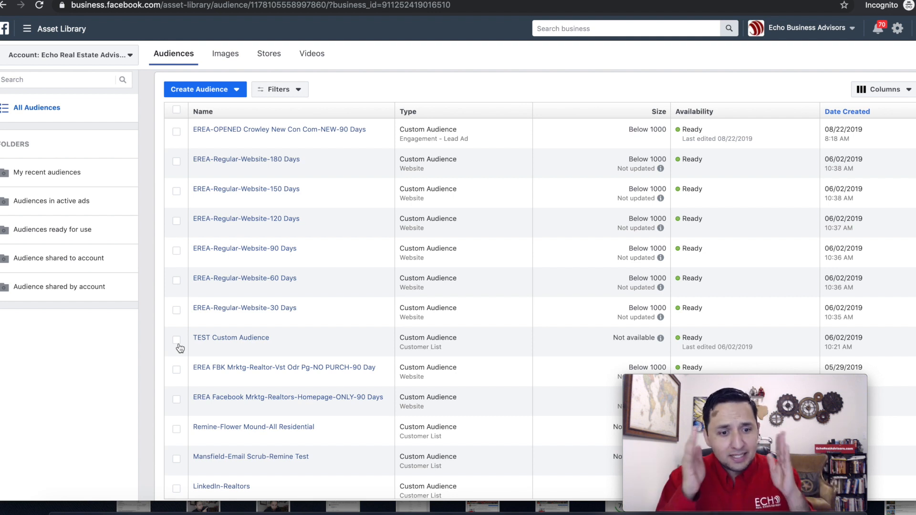
Step: Start a custom audience from a customer list, using a file that doesn't include LTV
click(202, 90)
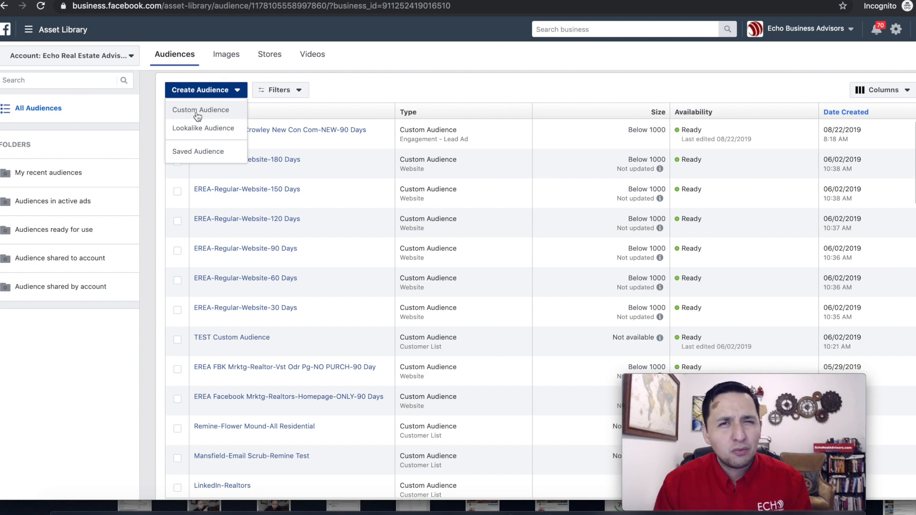
click(197, 116)
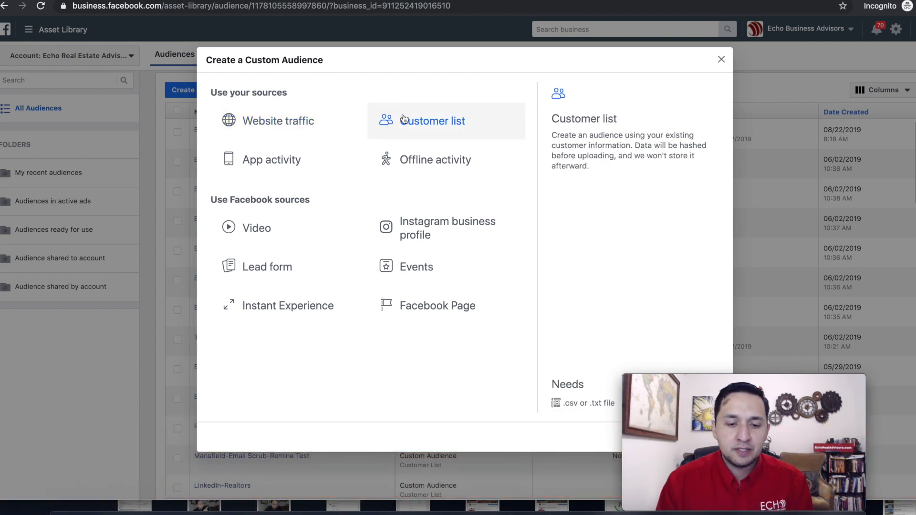
click(404, 119)
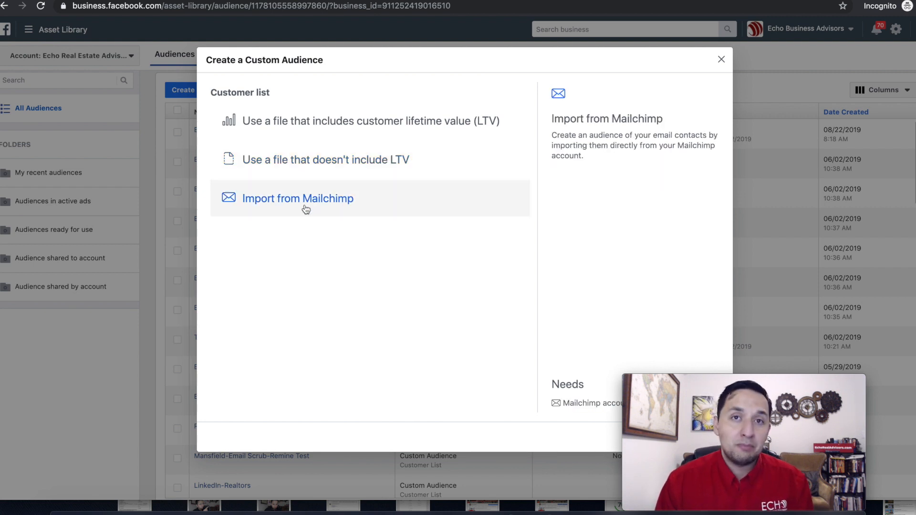
click(336, 164)
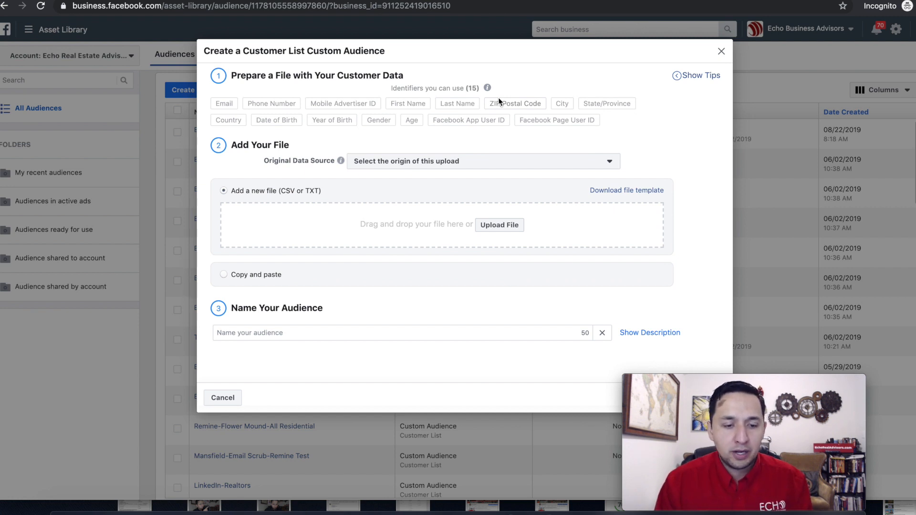
Step: Set the original data source to Directly from customers and paste in the copied customer data instead of uploading a file
mouse_move(222, 105)
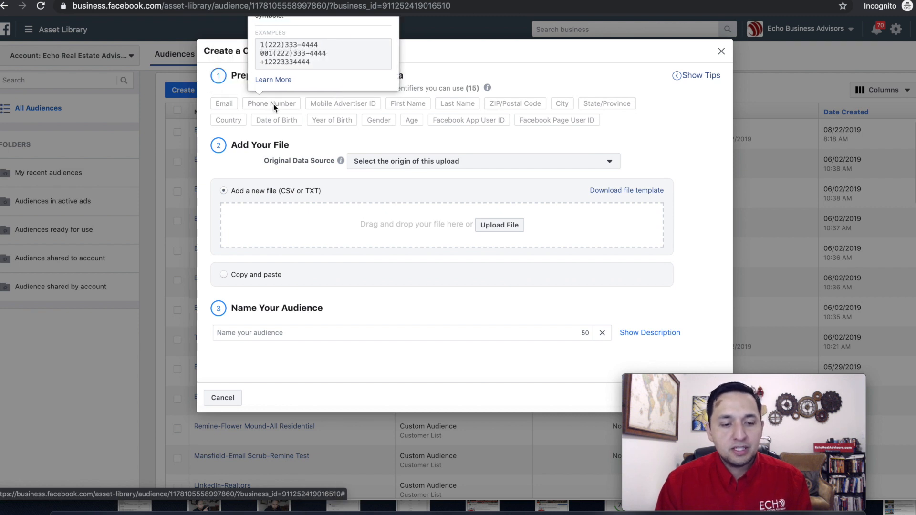
mouse_move(375, 109)
mouse_move(406, 106)
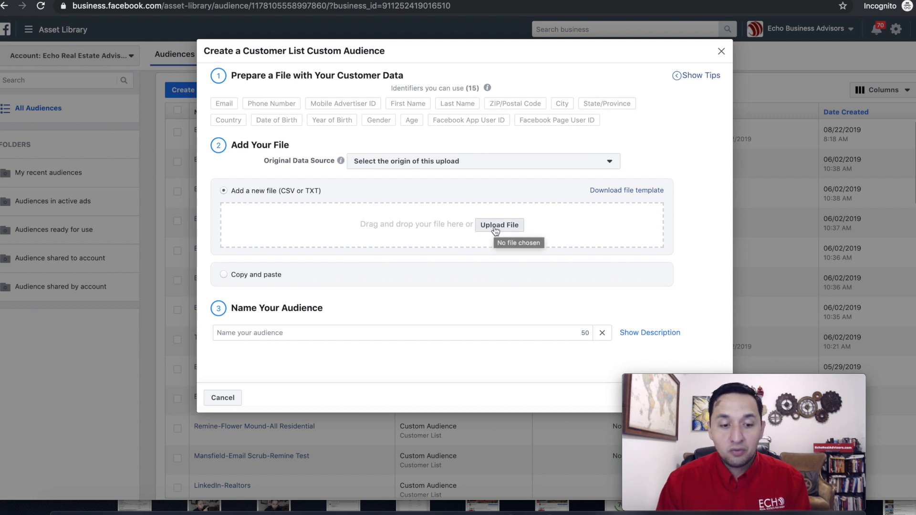
click(430, 162)
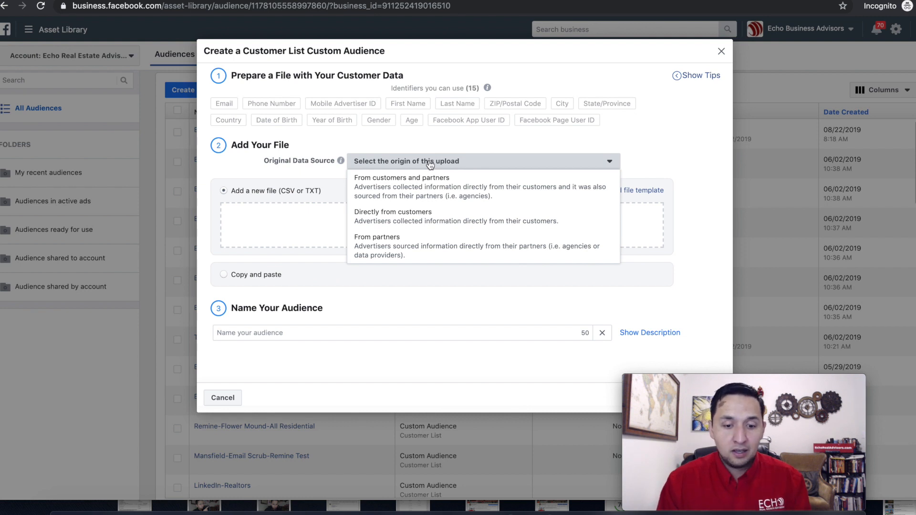
click(406, 217)
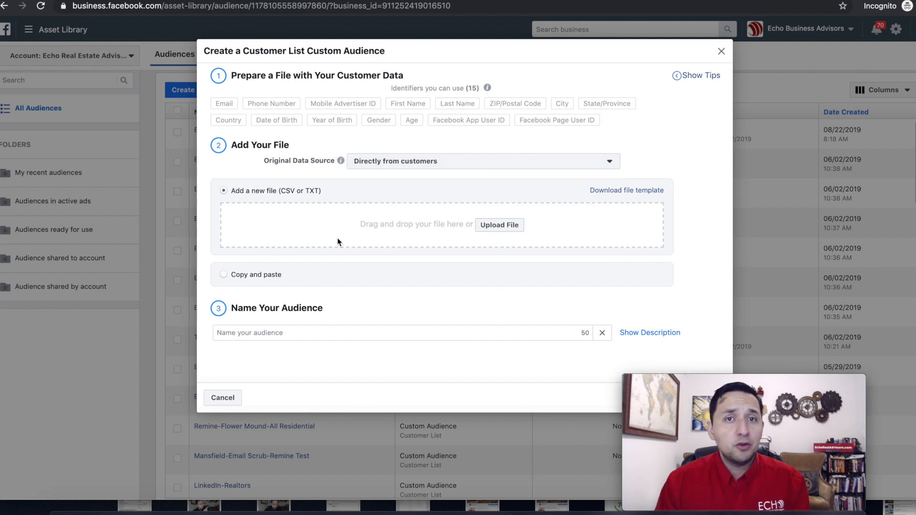
click(233, 276)
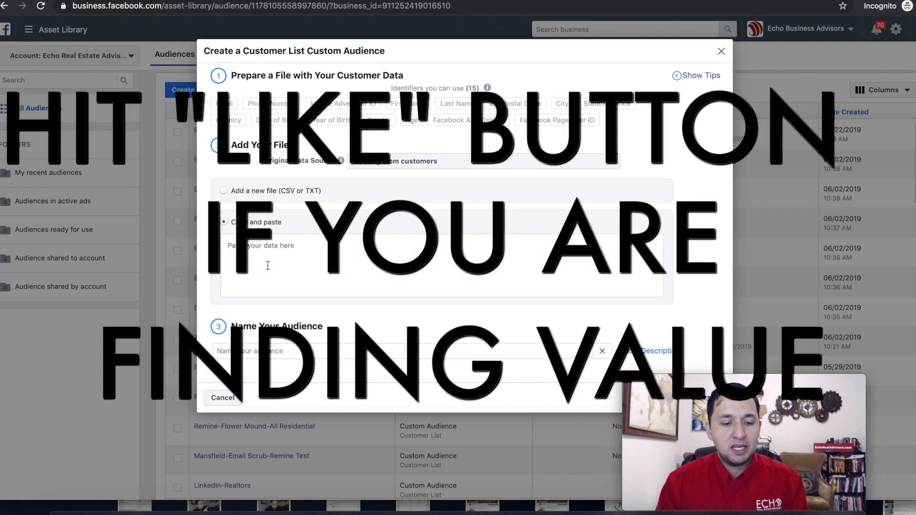
key(ctrl+v)
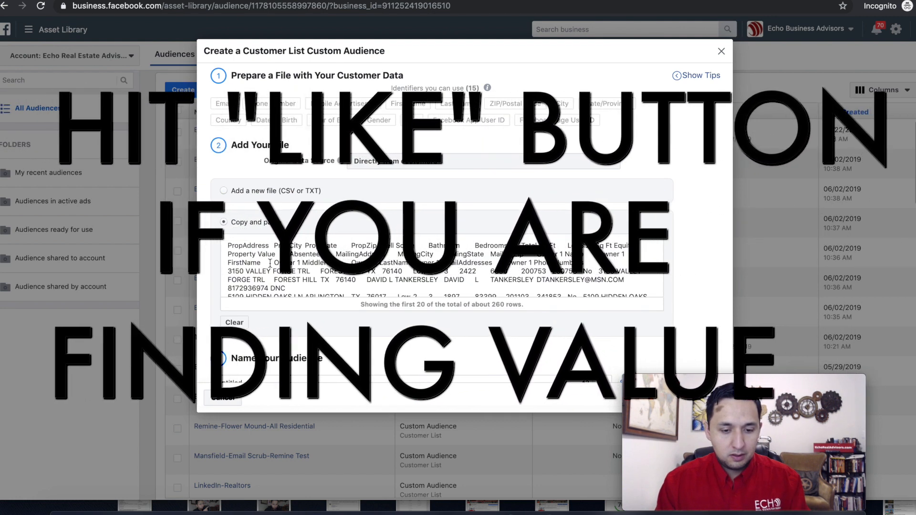
Step: Name the audience "Test Audience" and proceed to previewing and mapping the data
click(267, 346)
key(ctrl+a)
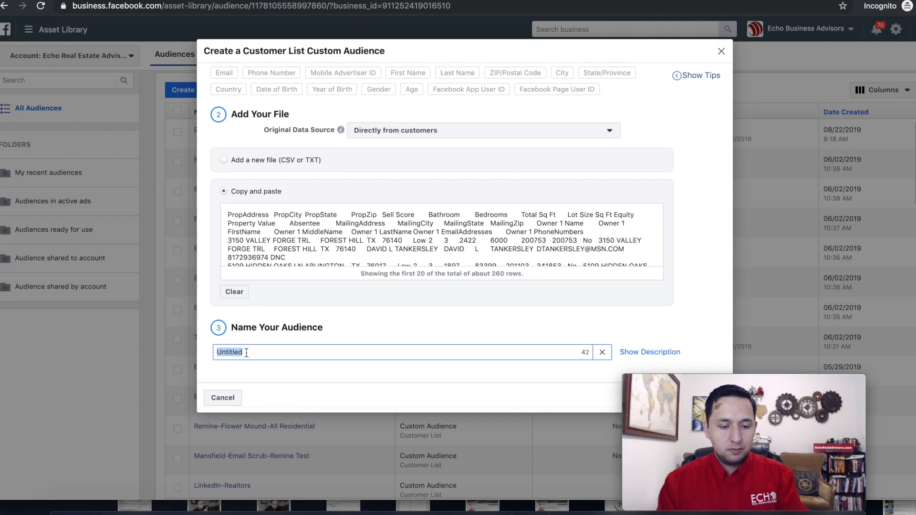
text(Test Audience)
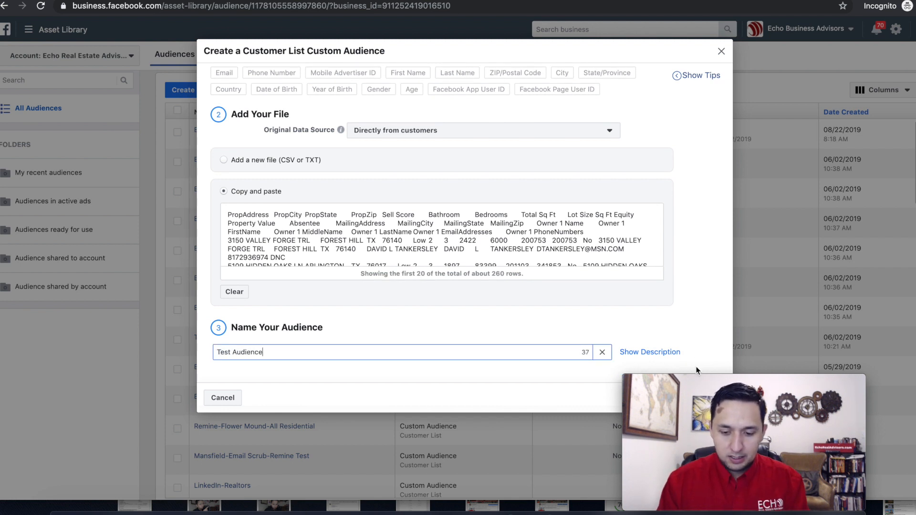
drag(717, 376, 829, 373)
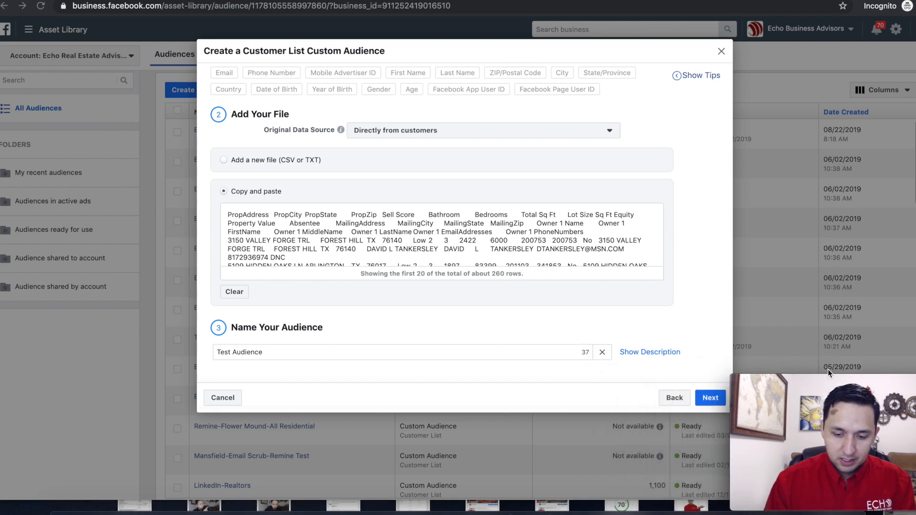
click(711, 397)
click(711, 397)
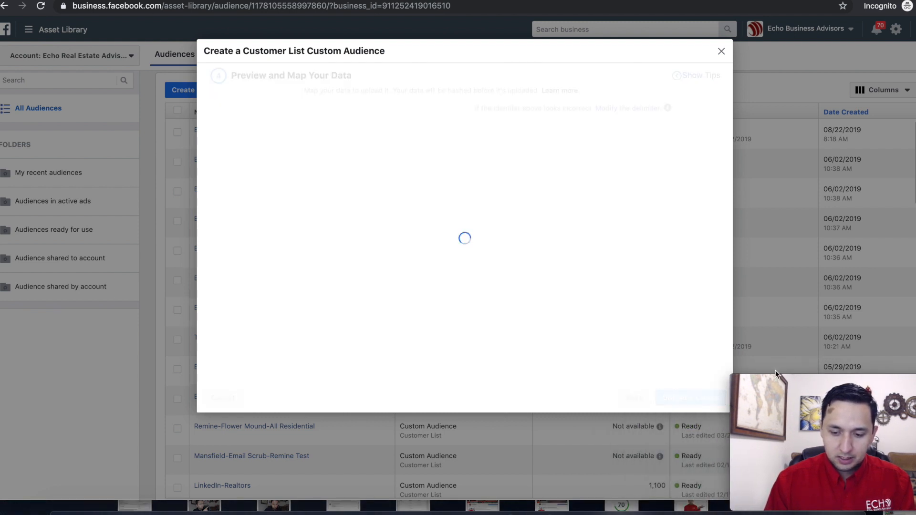
drag(808, 376, 771, 371)
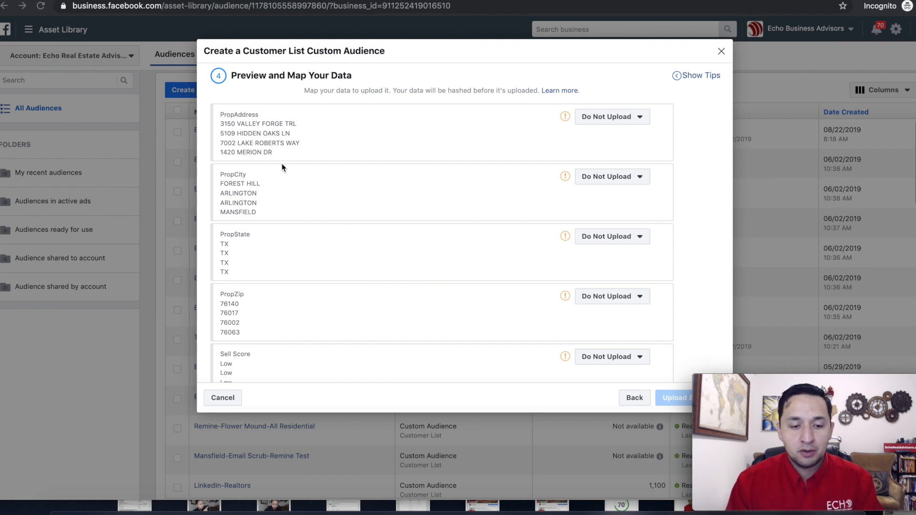
Step: Map PropCity to City, PropState to State/Province and PropZip to ZIP/Postal Code
click(599, 182)
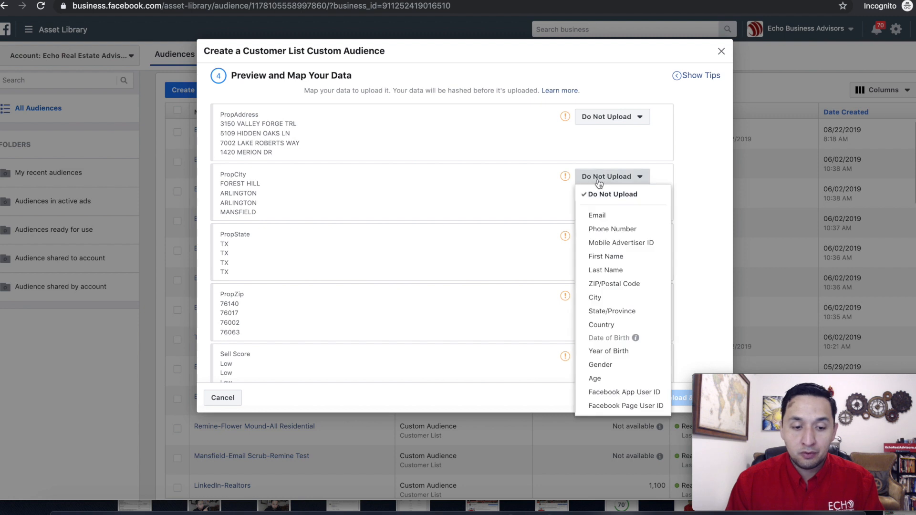
click(601, 299)
click(613, 237)
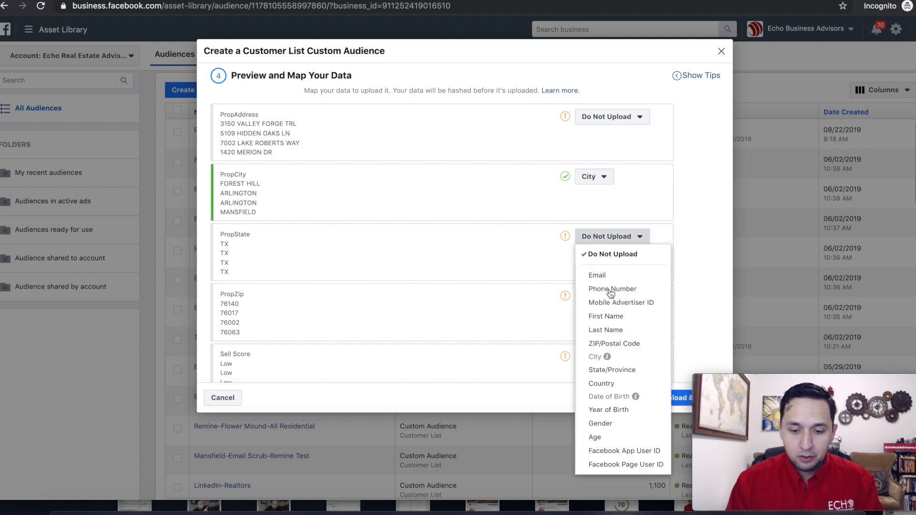
click(608, 370)
click(613, 296)
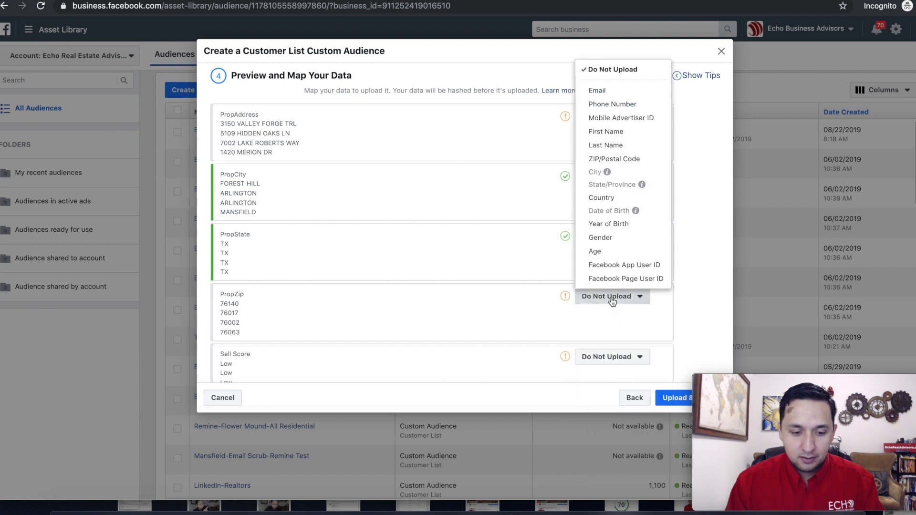
click(612, 159)
Step: Map Owner 1 EmailAddresses to Email and Owner 1 PhoneNumbers to Phone Number, and upload the list to create the audience
scroll(598, 275, down, 4)
scroll(597, 275, down, 10)
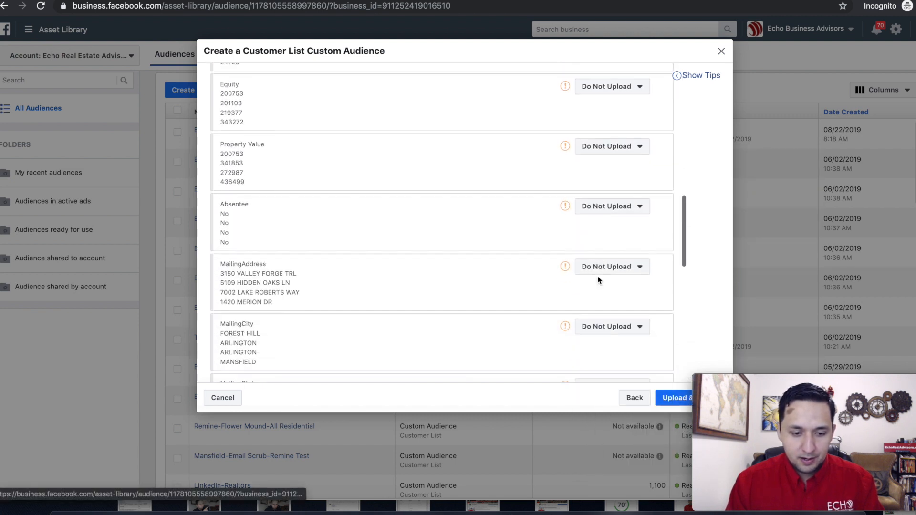
scroll(597, 276, down, 5)
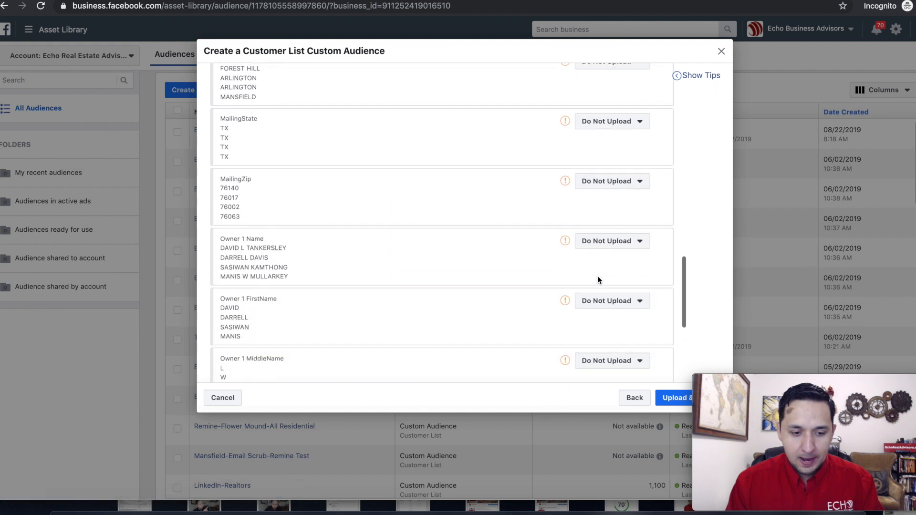
scroll(598, 276, down, 5)
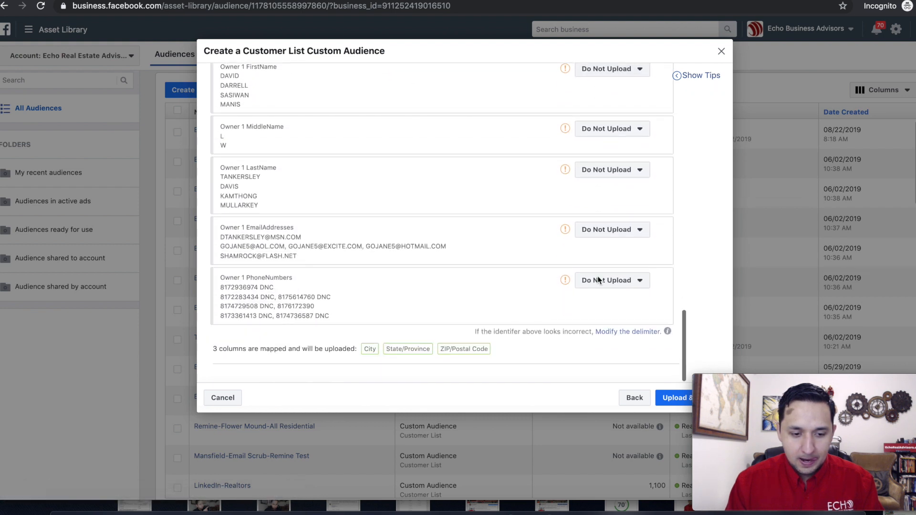
click(600, 229)
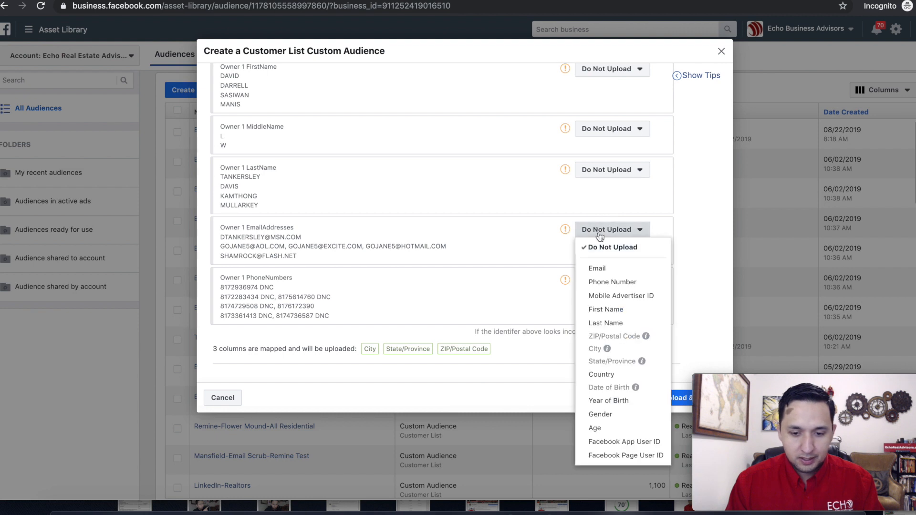
click(600, 270)
click(604, 280)
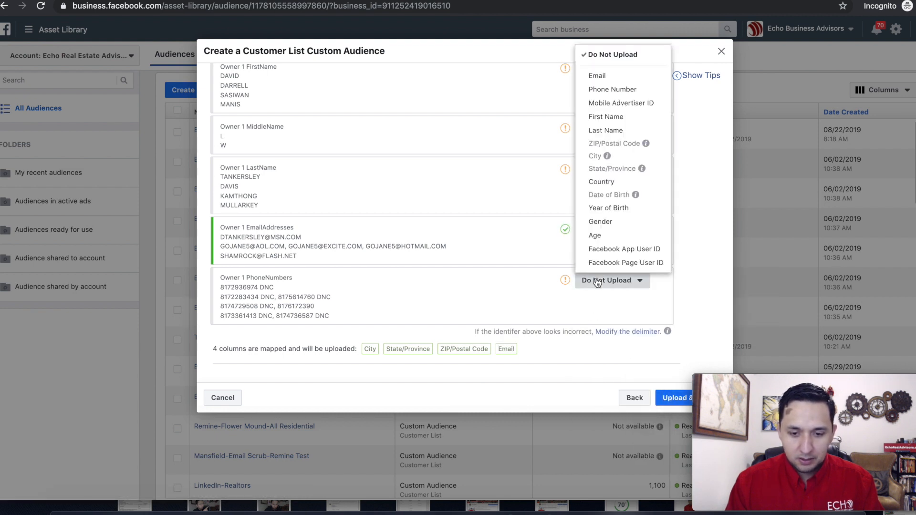
click(606, 89)
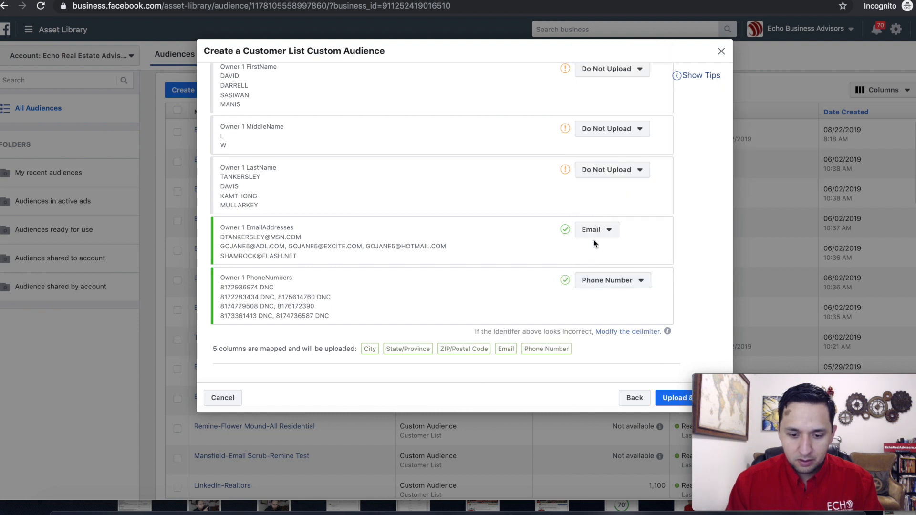
click(672, 398)
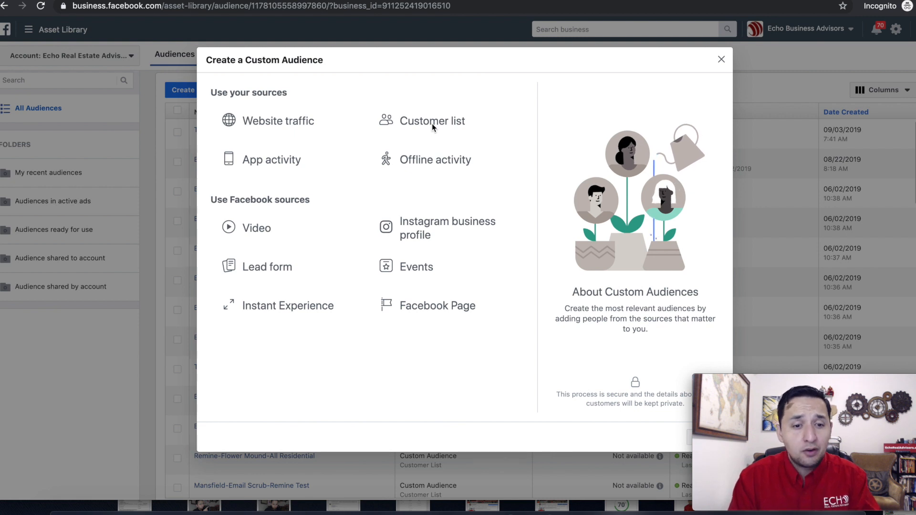
Step: Start a website traffic custom audience that includes people who visited specific web pages
click(274, 122)
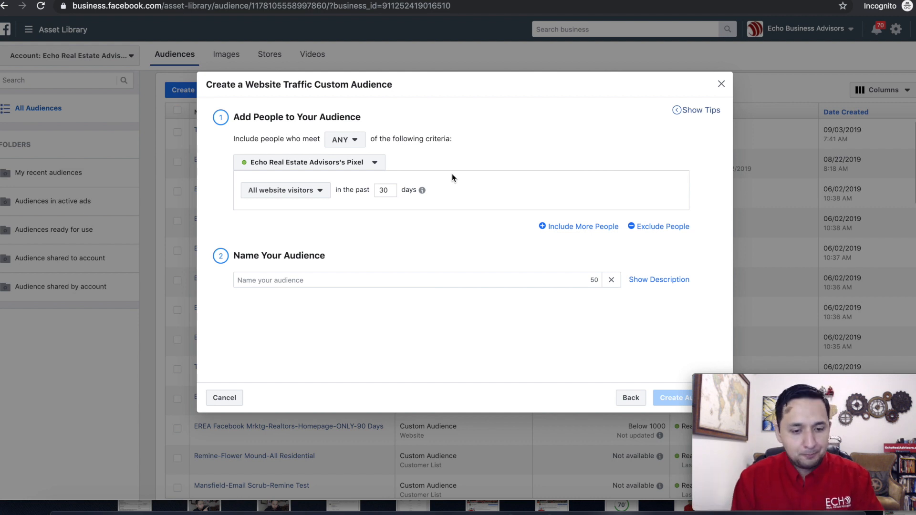
click(281, 191)
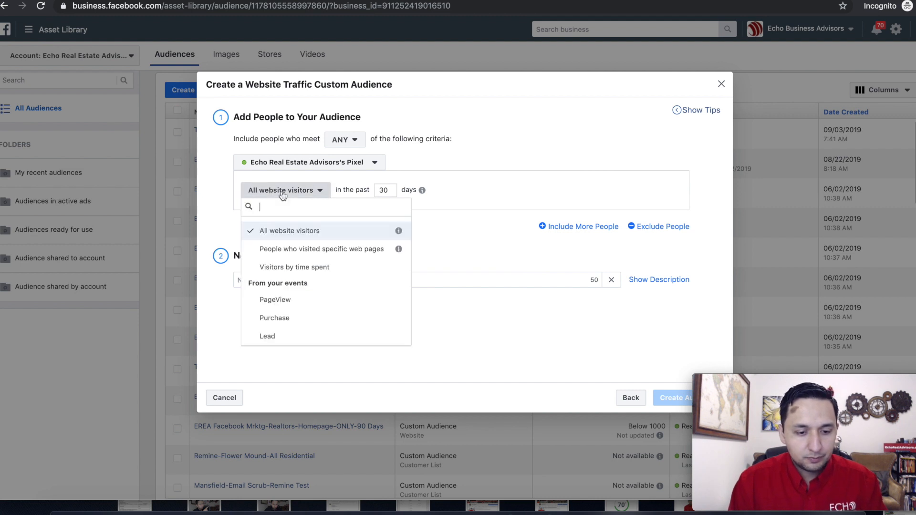
click(297, 252)
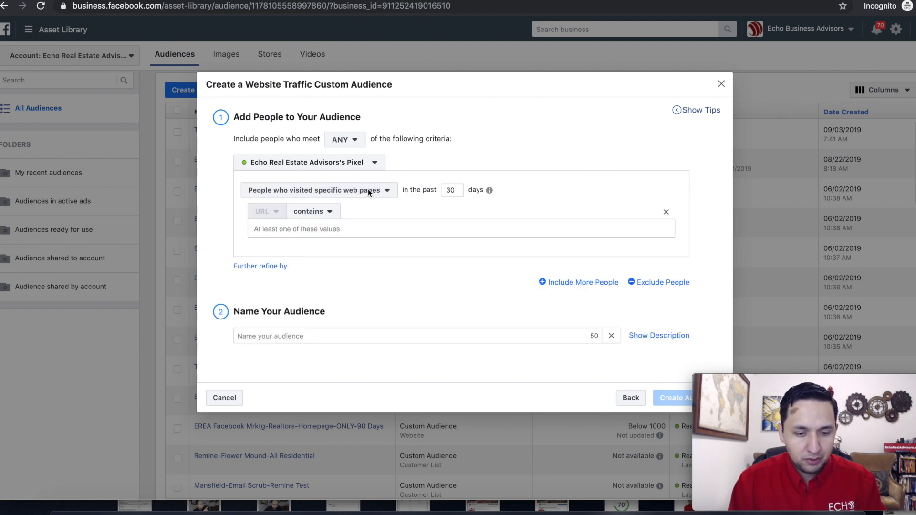
click(321, 212)
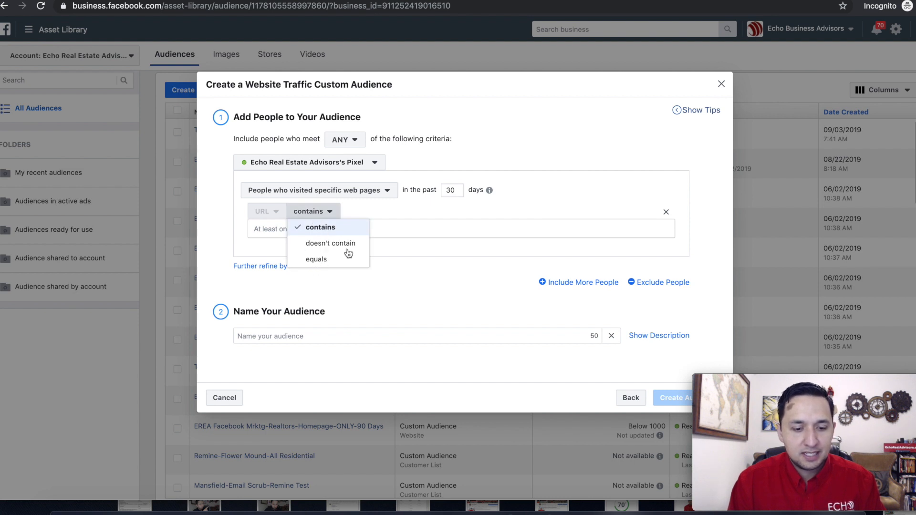
click(413, 229)
click(314, 214)
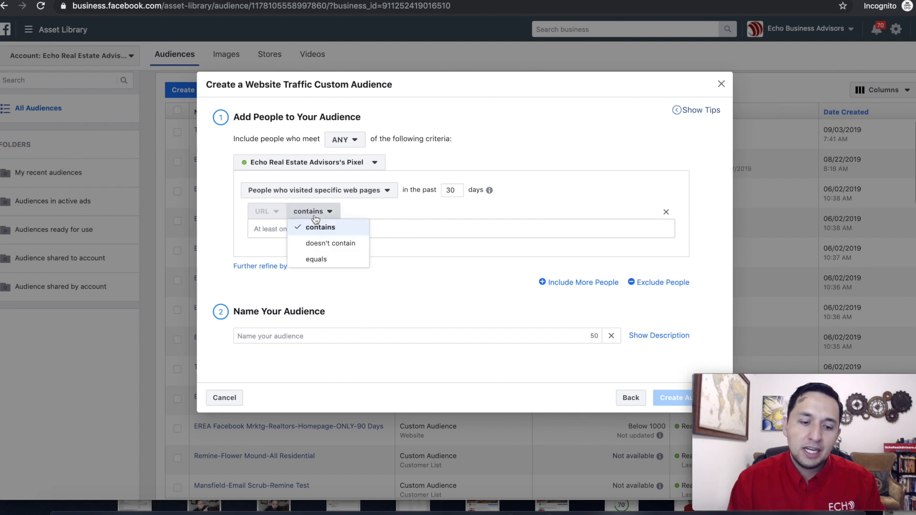
click(398, 237)
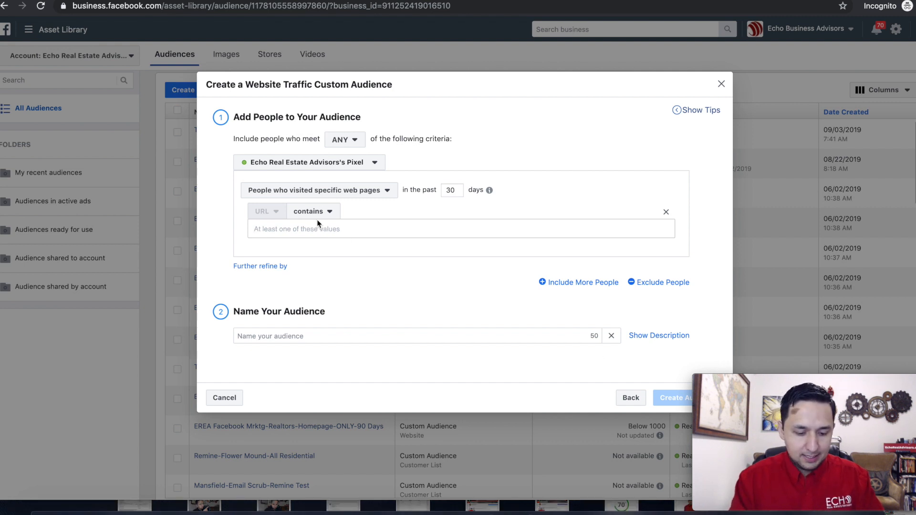
text(https://echorealestateadvisors.com/realtor-buyer-optin)
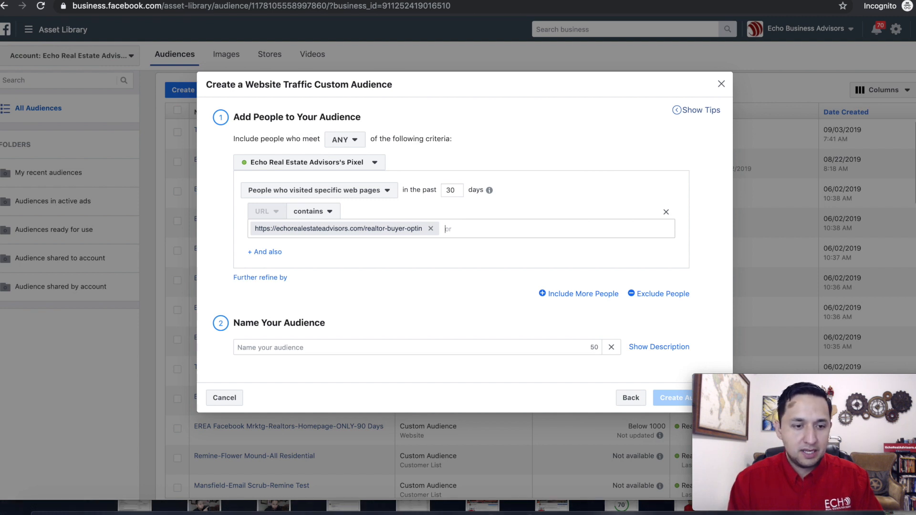
key(super+t)
text(https://echorealestateadvisors.com/realtor-buyer-optin)
key(Return)
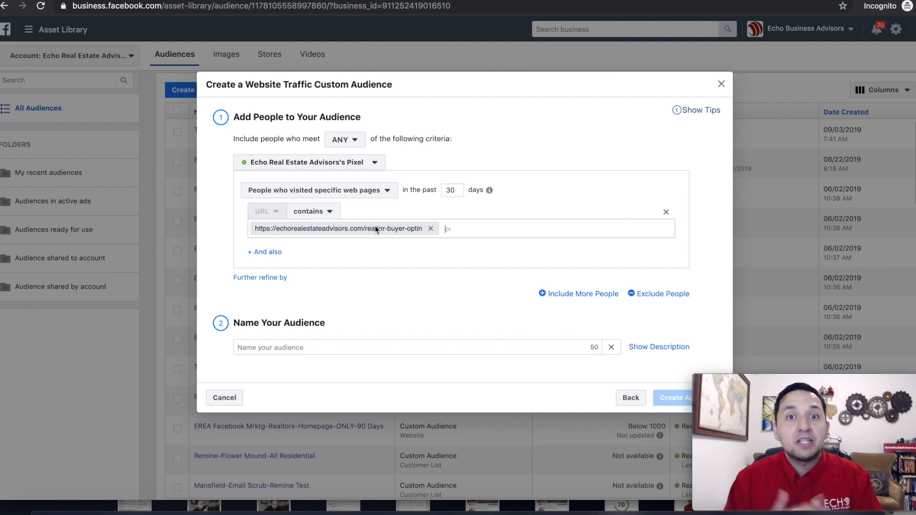
Step: Name the website traffic audience "Test - Realtor Custom Audience" and create it
click(279, 347)
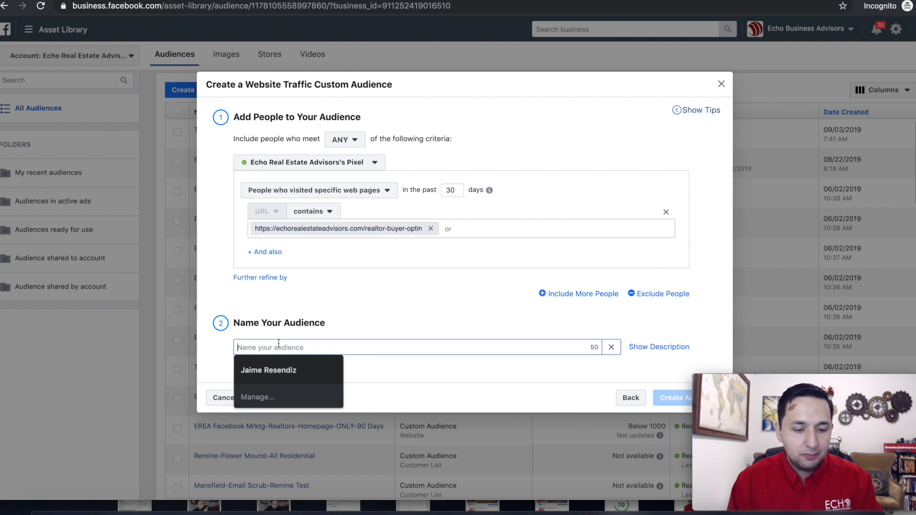
text(Test - )
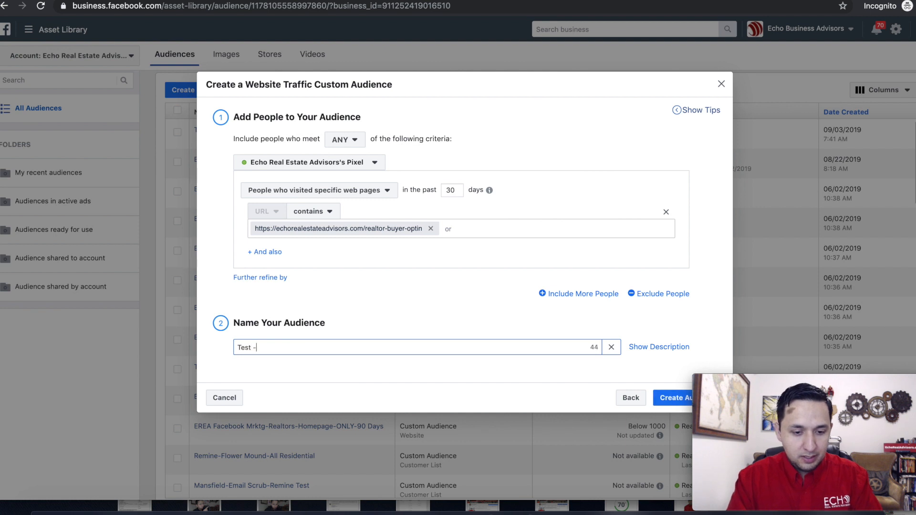
text(Realtor )
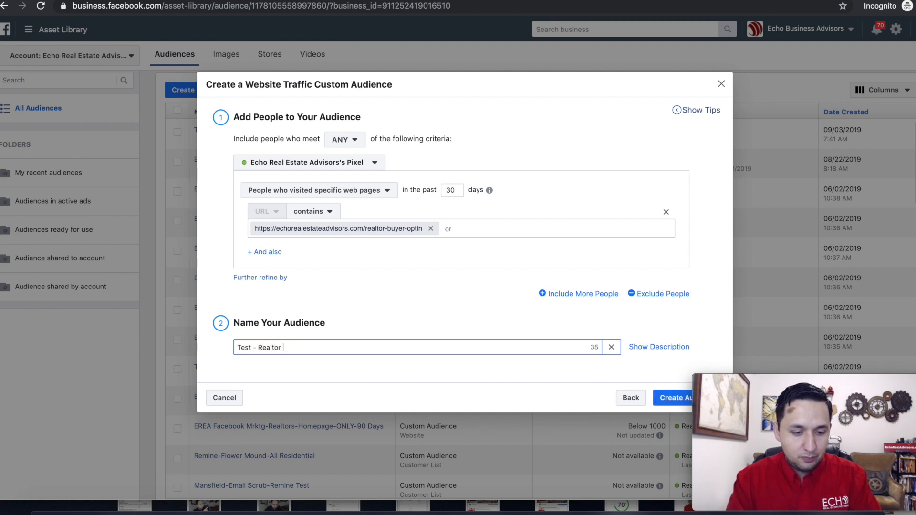
text(Custom Audience)
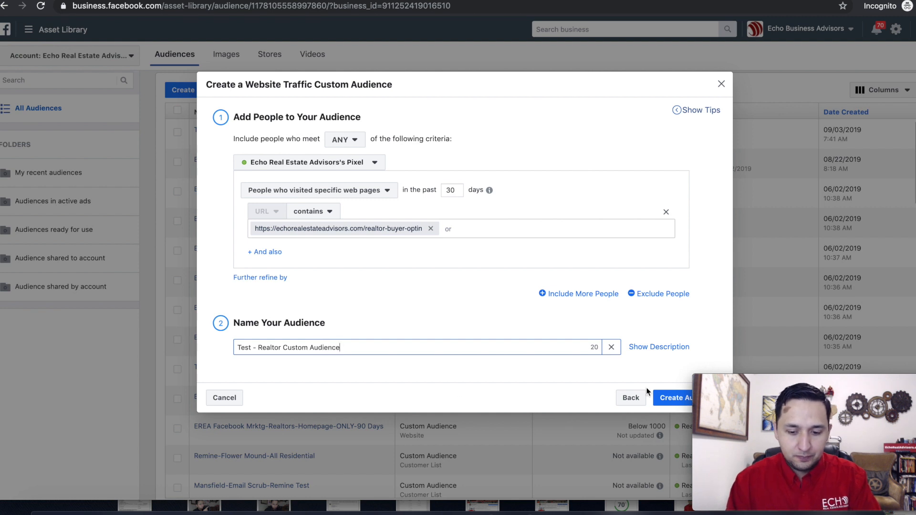
click(667, 402)
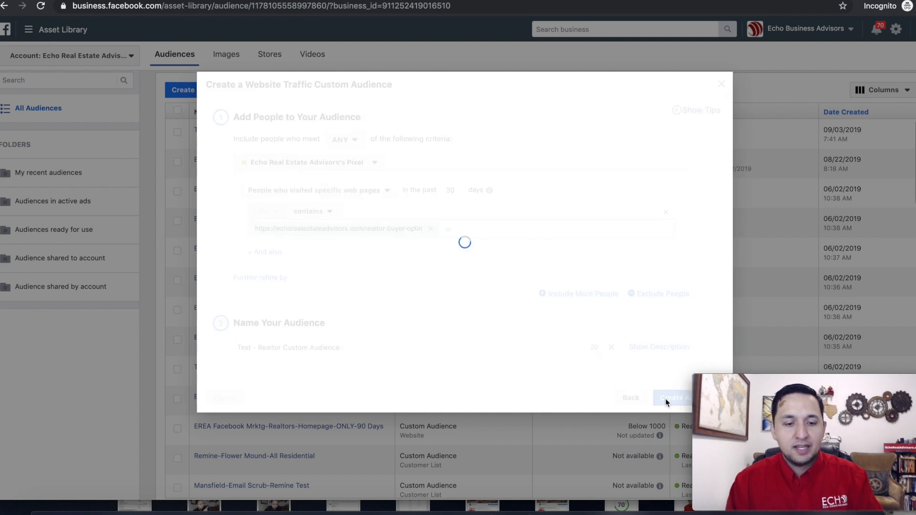